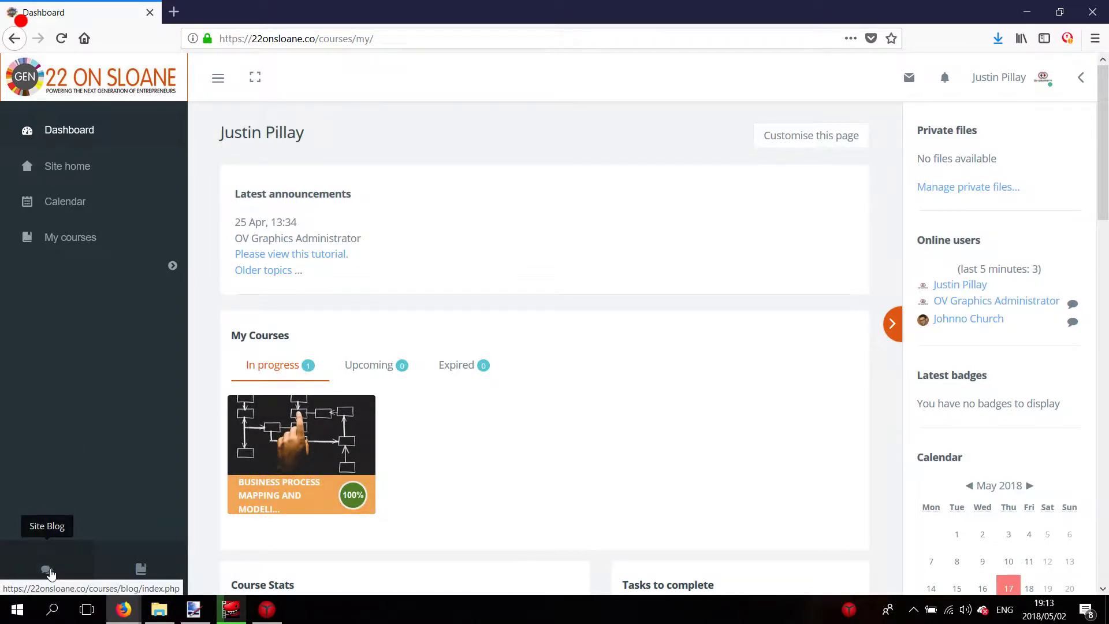
- Open the Site blog and scroll its ten sector entries down to Information and communication
left_click(50, 572)
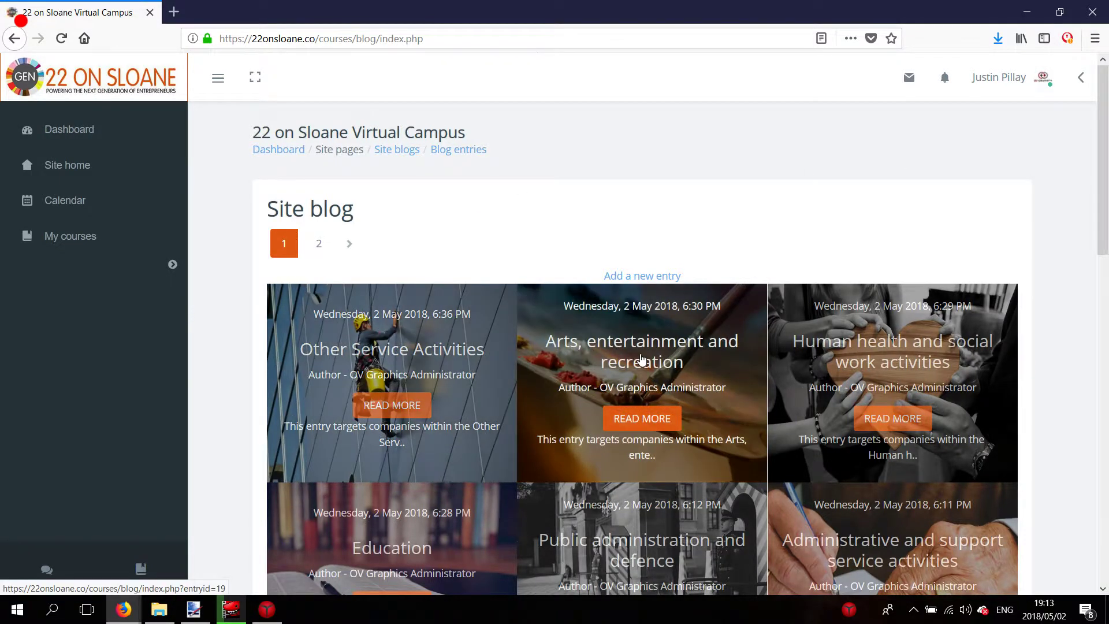
scroll(896, 371, "down", 3)
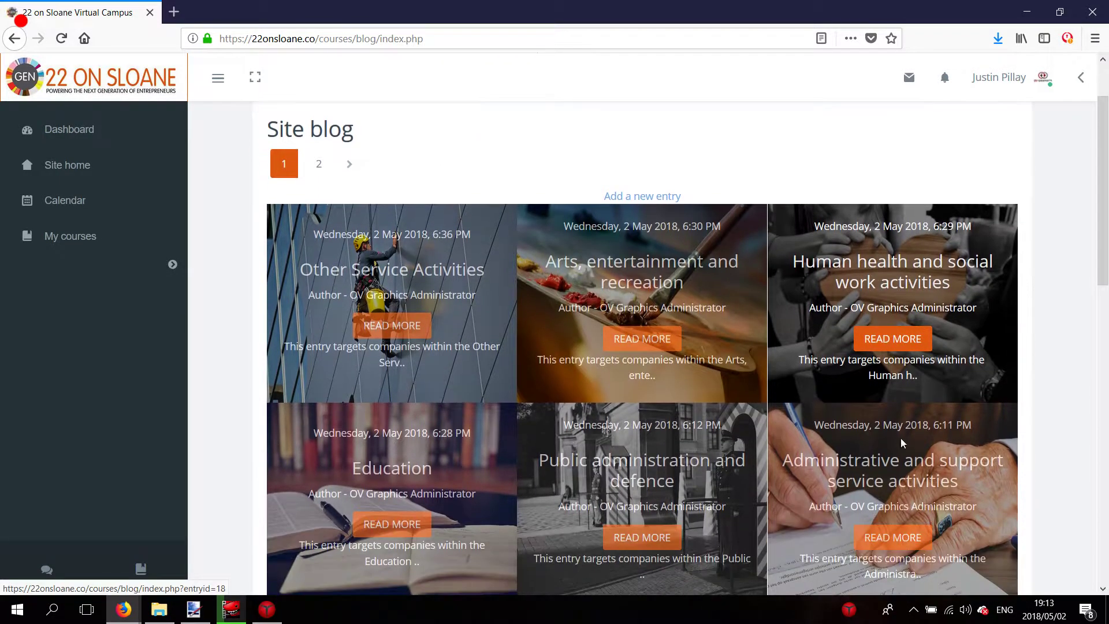
scroll(907, 487, "down", 2)
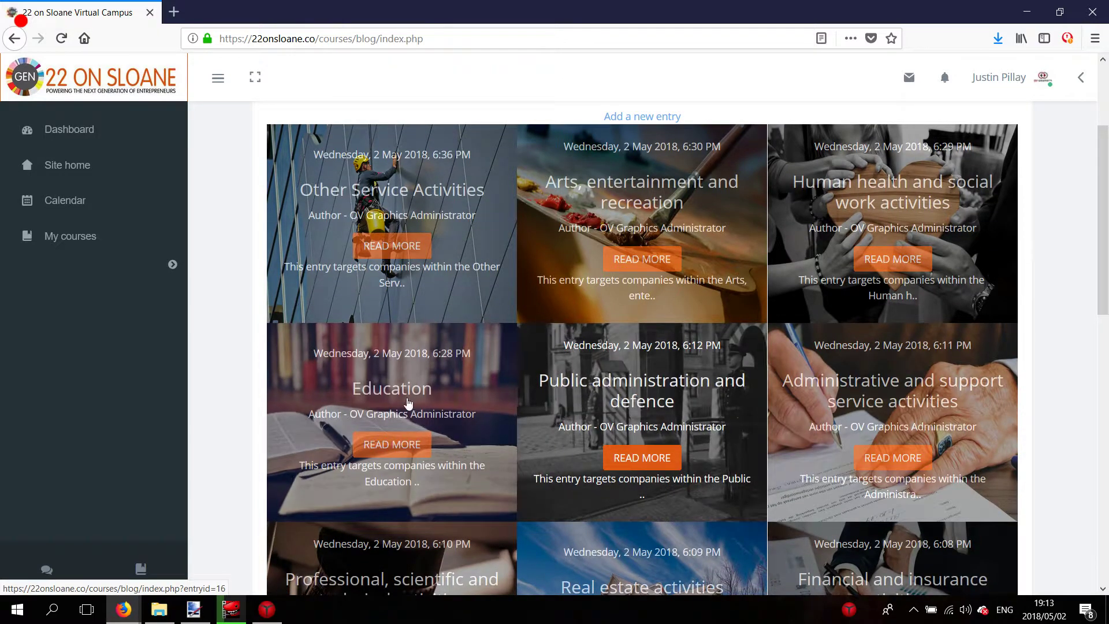
scroll(414, 397, "down", 5)
scroll(415, 393, "up", 6)
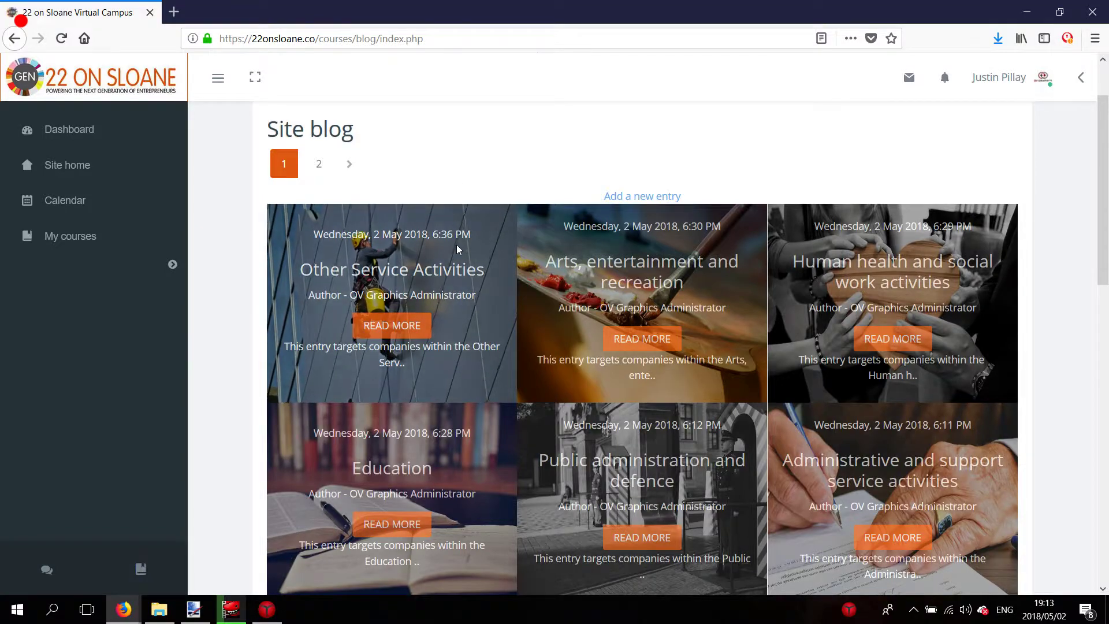
scroll(459, 250, "down", 2)
scroll(555, 278, "up", 4)
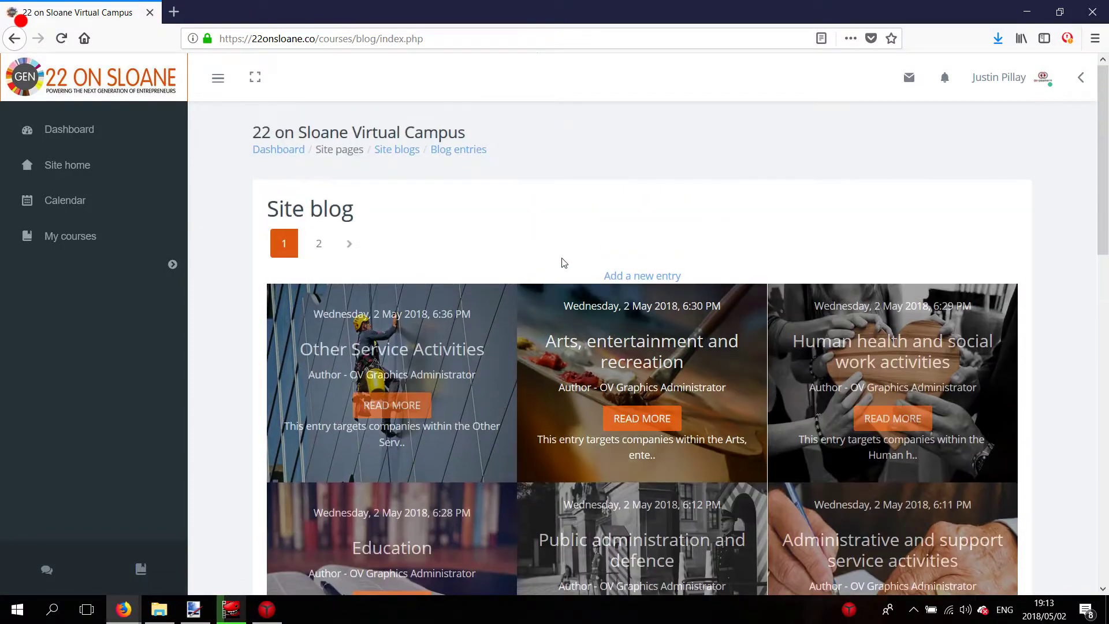
scroll(697, 364, "down", 4)
scroll(688, 377, "up", 4)
scroll(752, 309, "down", 10)
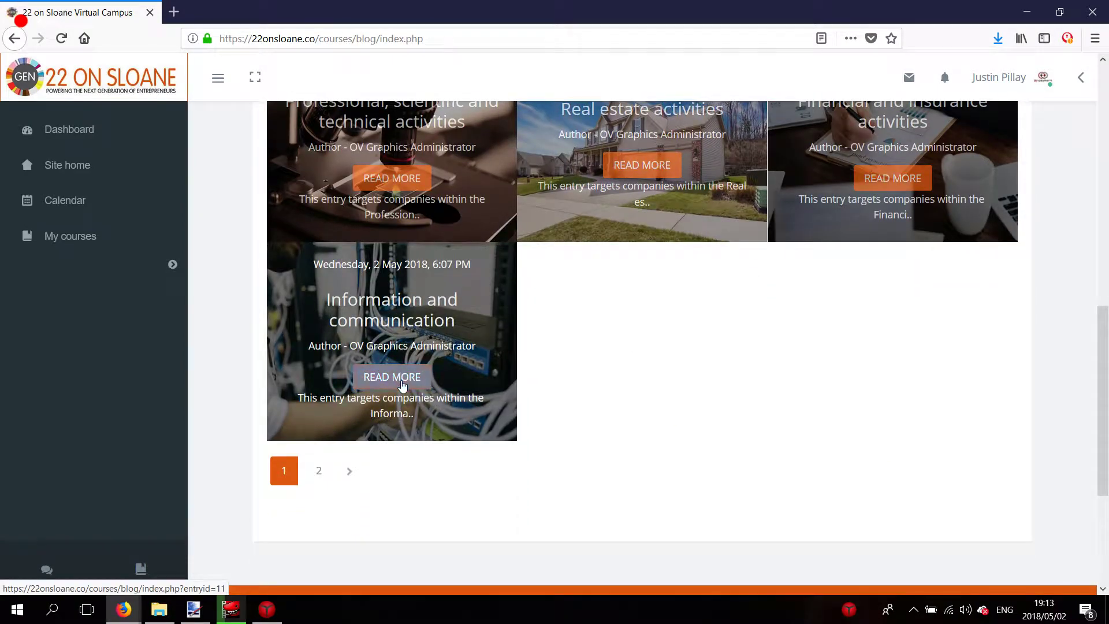
- Open the Information and communication entry and expand its Comments (1)
left_click(403, 382)
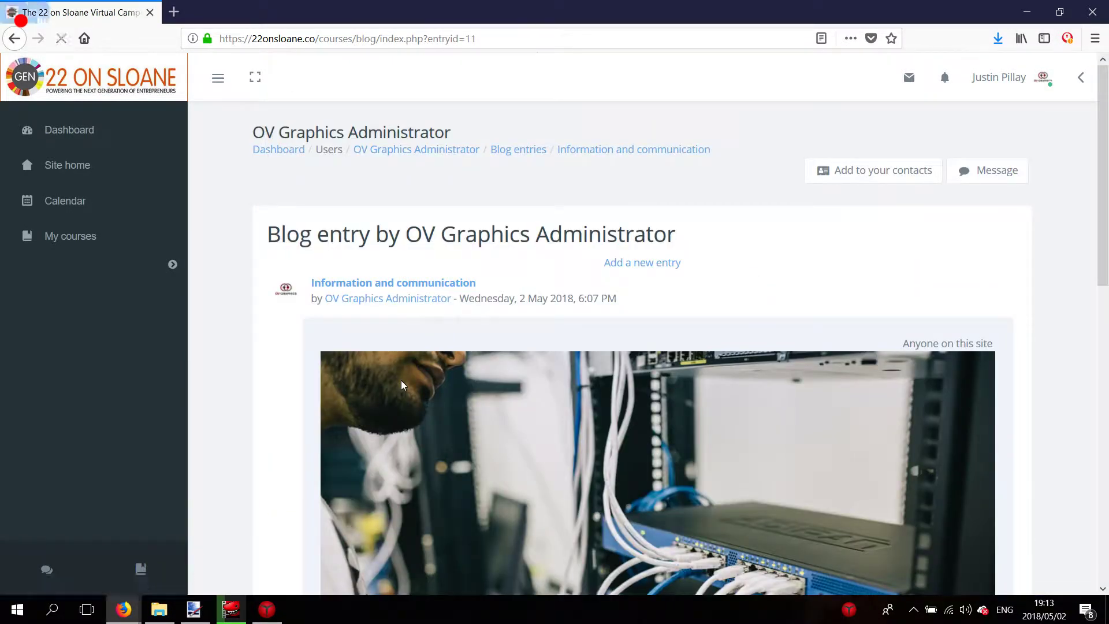
scroll(530, 249, "down", 8)
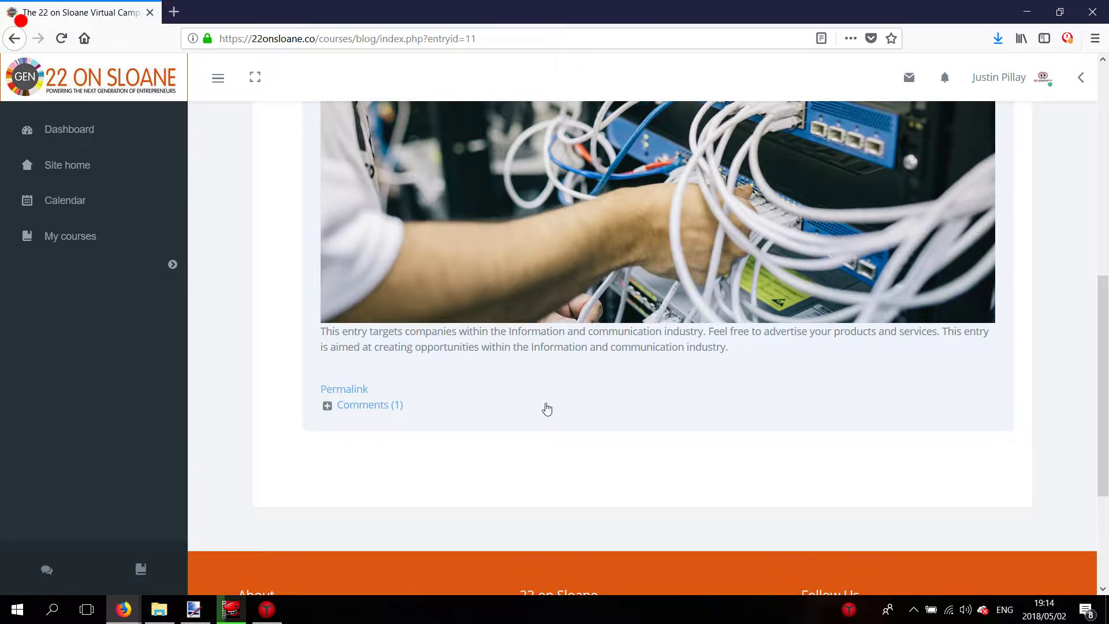
left_click(348, 409)
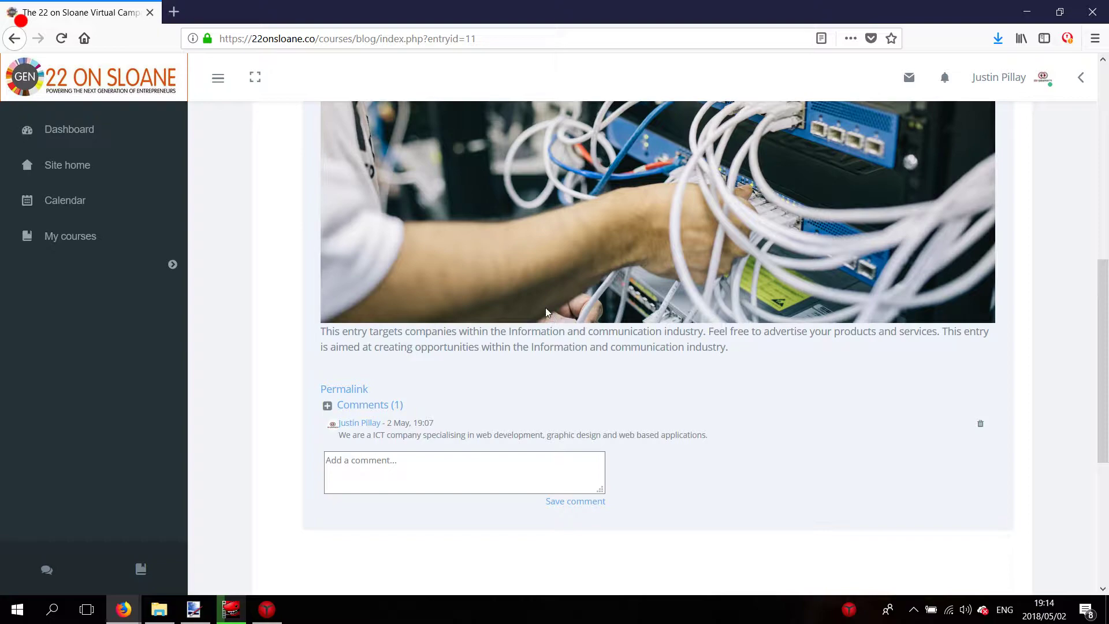
scroll(618, 307, "up", 2)
scroll(618, 306, "up", 6)
scroll(635, 300, "down", 12)
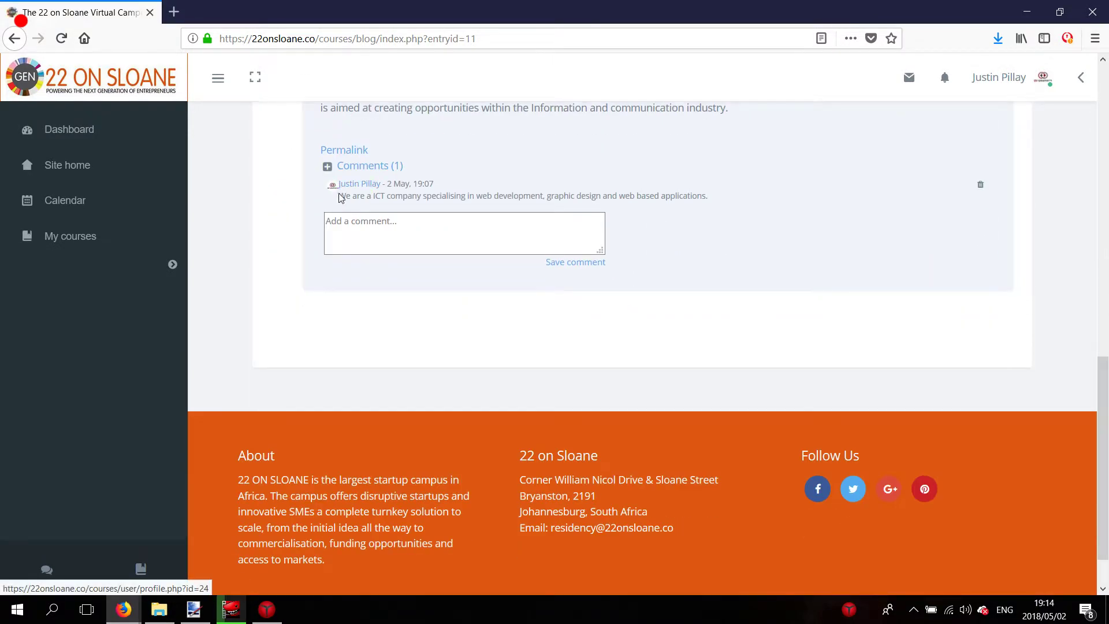
- Select the existing comment and its author line, highlighting 'graphic design', then return to the top
left_click_drag(346, 197, 772, 215)
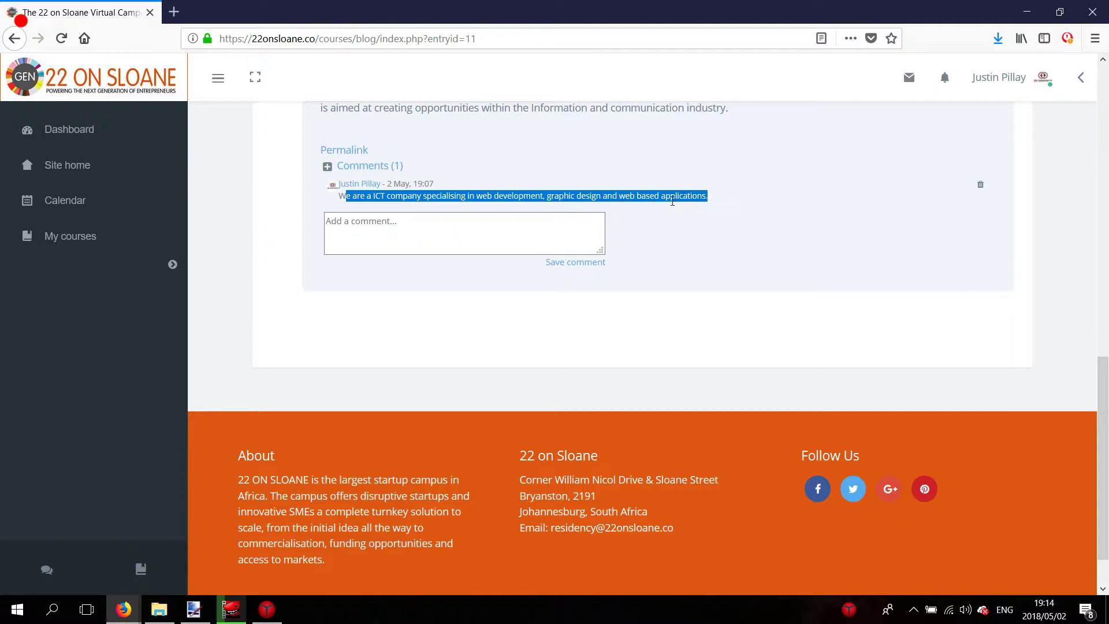
left_click(706, 196)
left_click_drag(708, 196, 319, 200)
left_click(826, 265)
scroll(738, 289, "up", 4)
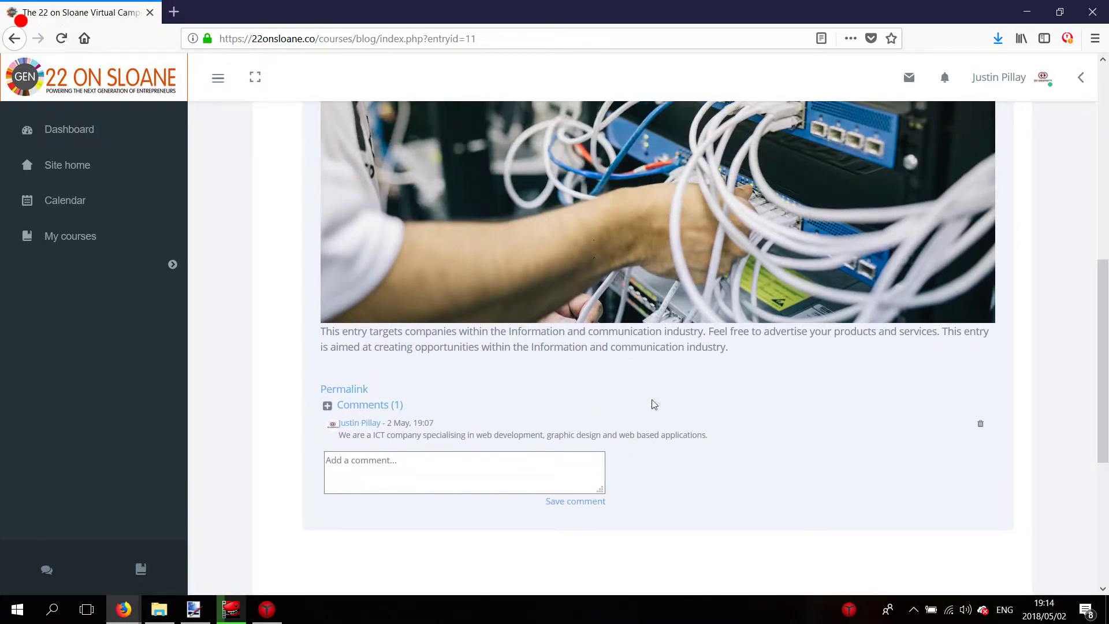
left_click_drag(720, 441, 340, 436)
left_click(470, 473)
left_click_drag(548, 435, 620, 434)
scroll(540, 396, "up", 4)
scroll(705, 279, "up", 4)
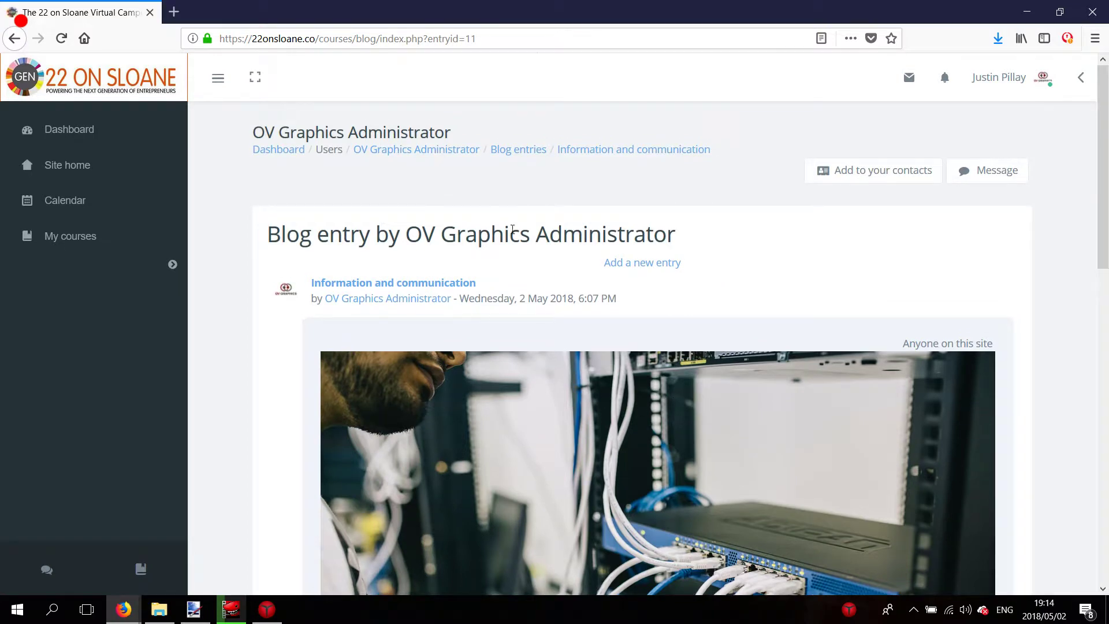
- Start a new blog entry titled 'OV Graphics - Our latest work'
left_click(643, 265)
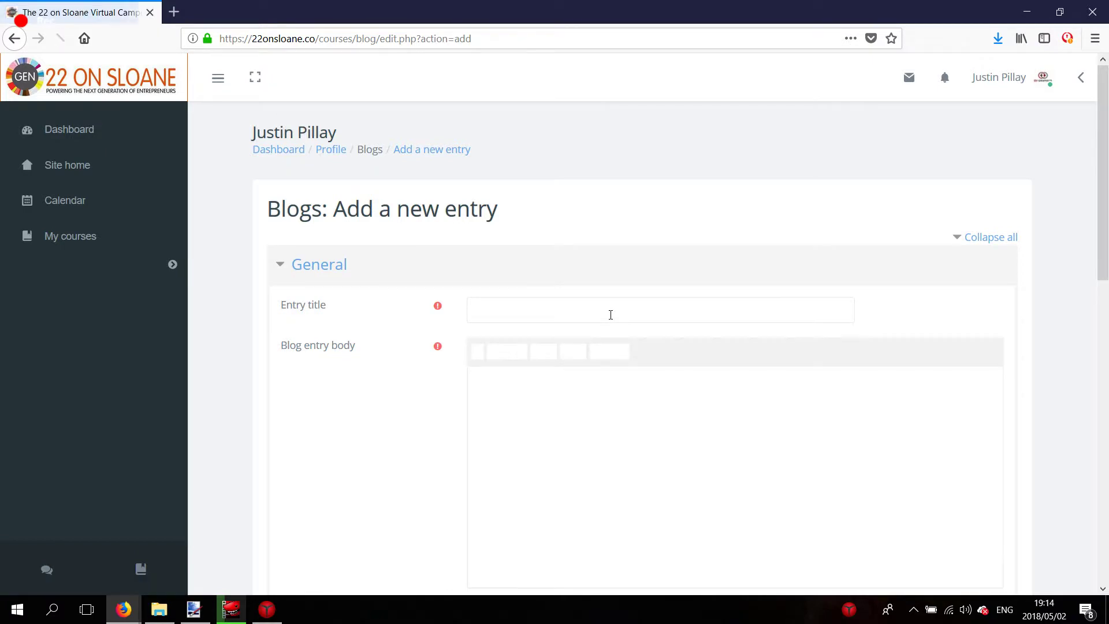
left_click(611, 310)
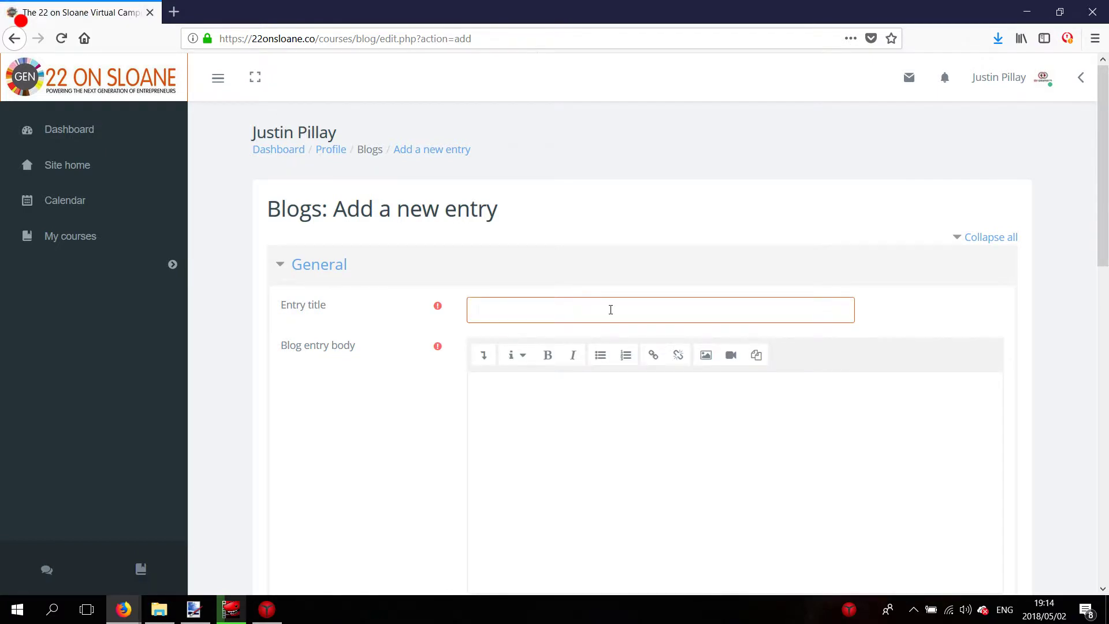
type("OV Graphics - Our latest work")
- Write the body about finishing a website and corporate identity package for a client
left_click(641, 456)
scroll(645, 435, "down", 2)
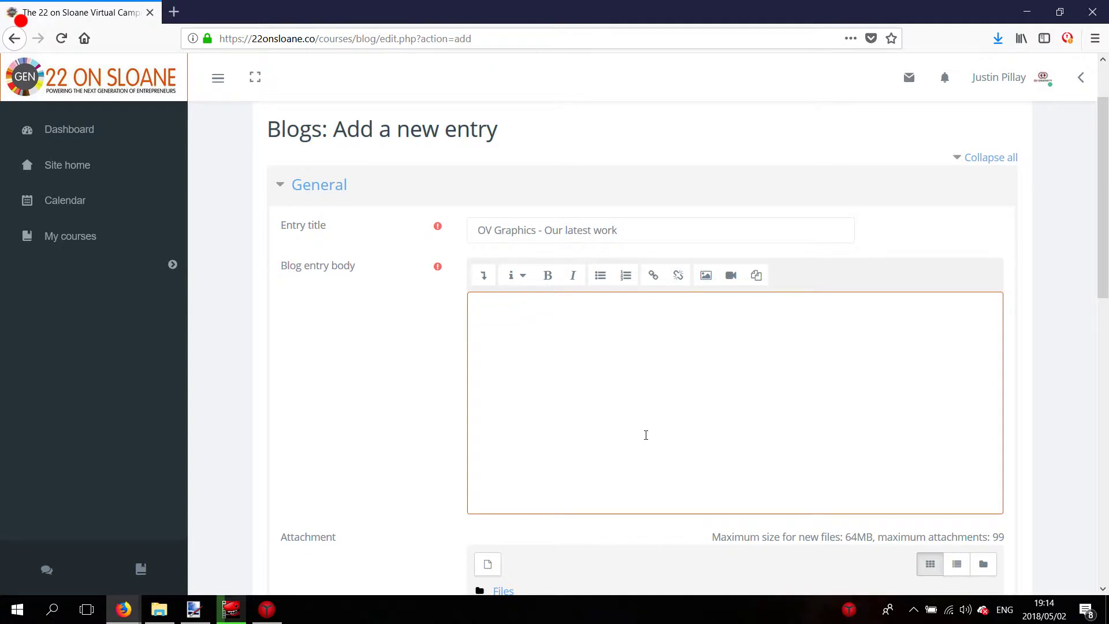
type("We have just finished up a")
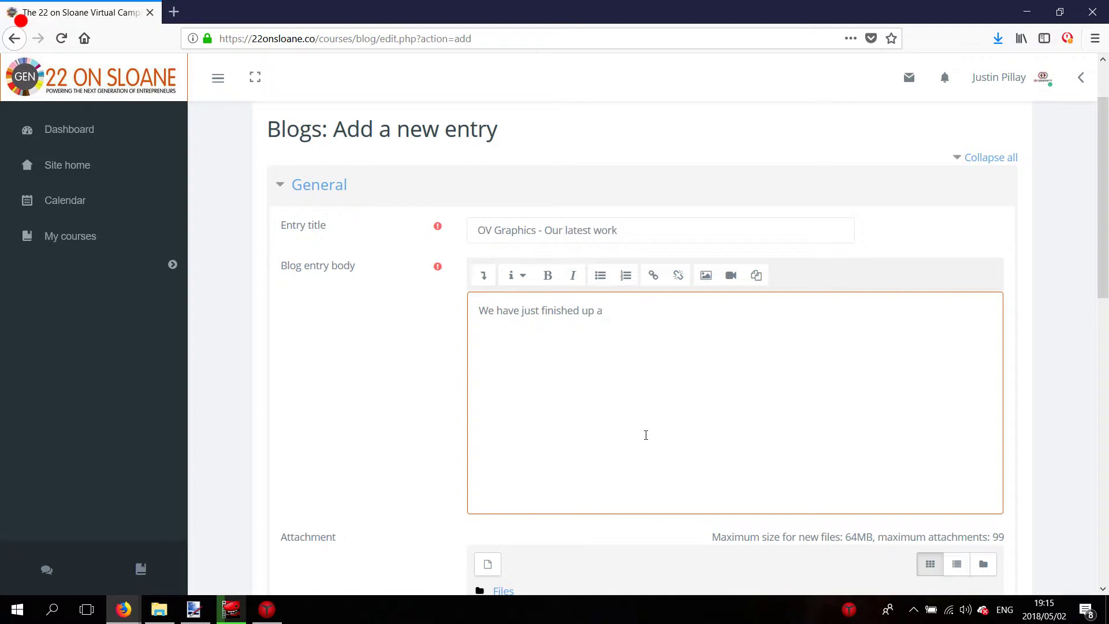
type(" c")
key("BackSpace")
type("website and corporate identity pa")
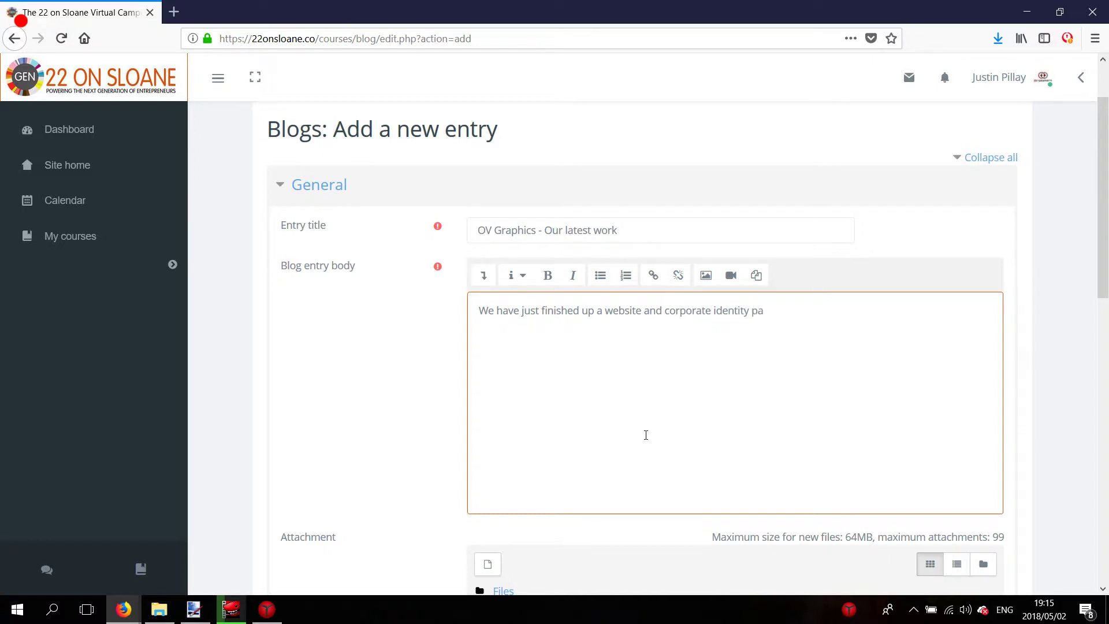
type("ckage for one of our clients")
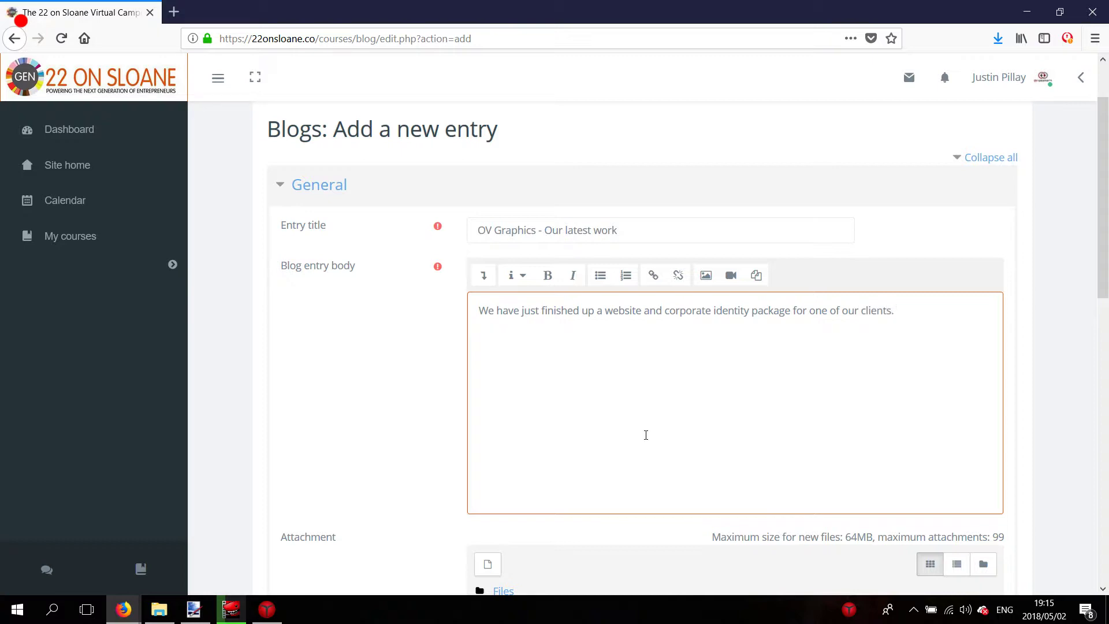
type(". Get in touch if you need our service")
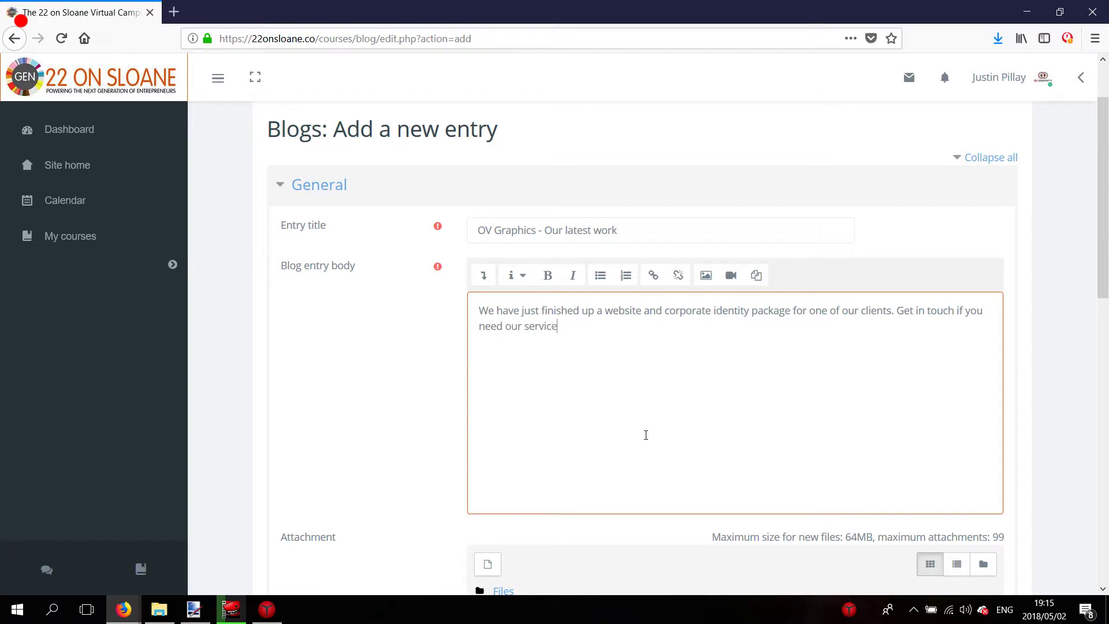
type("s")
- Upload gibor website business card.jpg as the entry's attachment
scroll(646, 434, "down", 4)
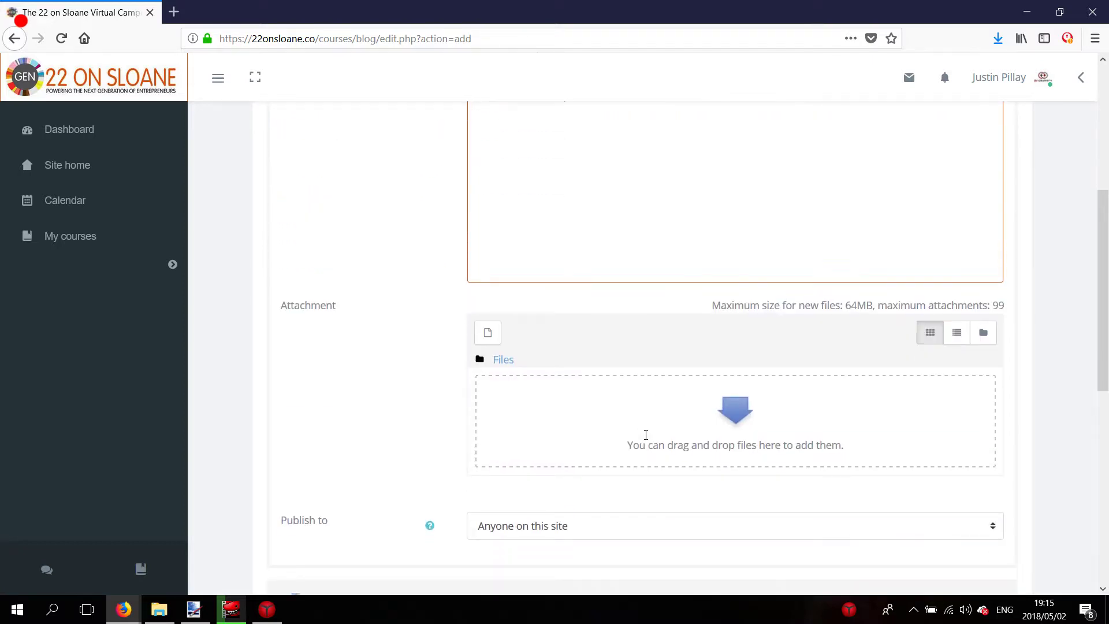
left_click(489, 327)
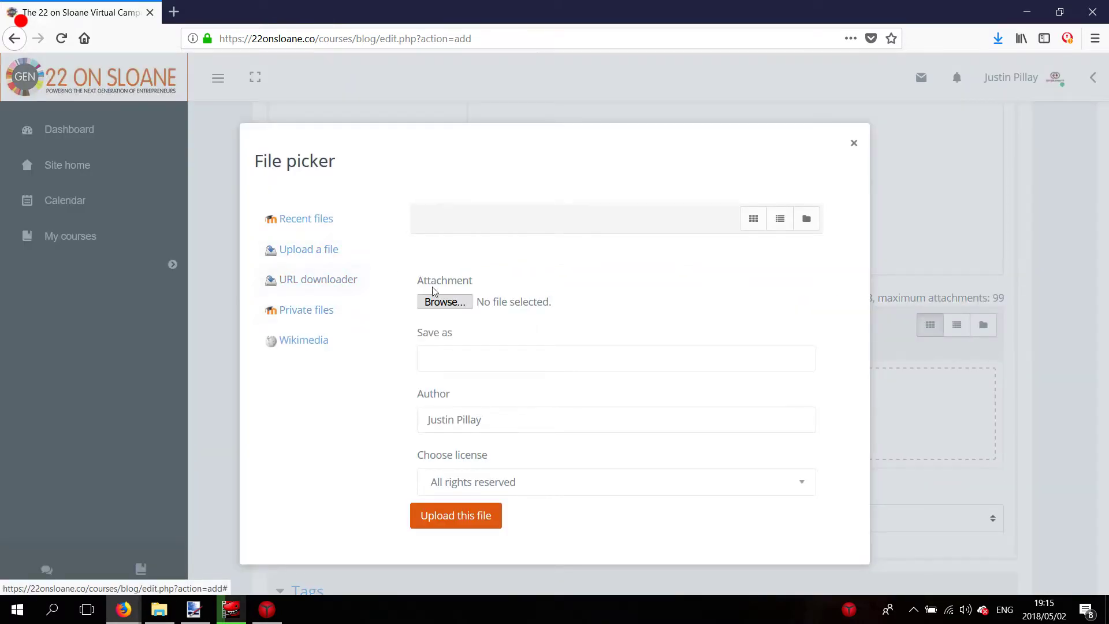
left_click(444, 302)
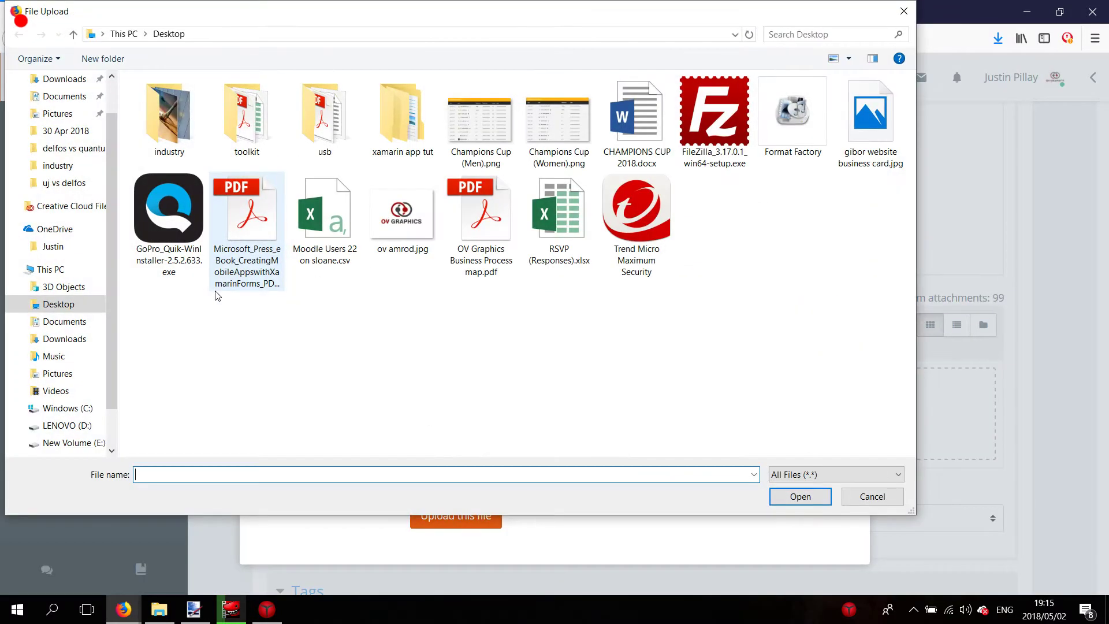
left_click(869, 119)
left_click(813, 494)
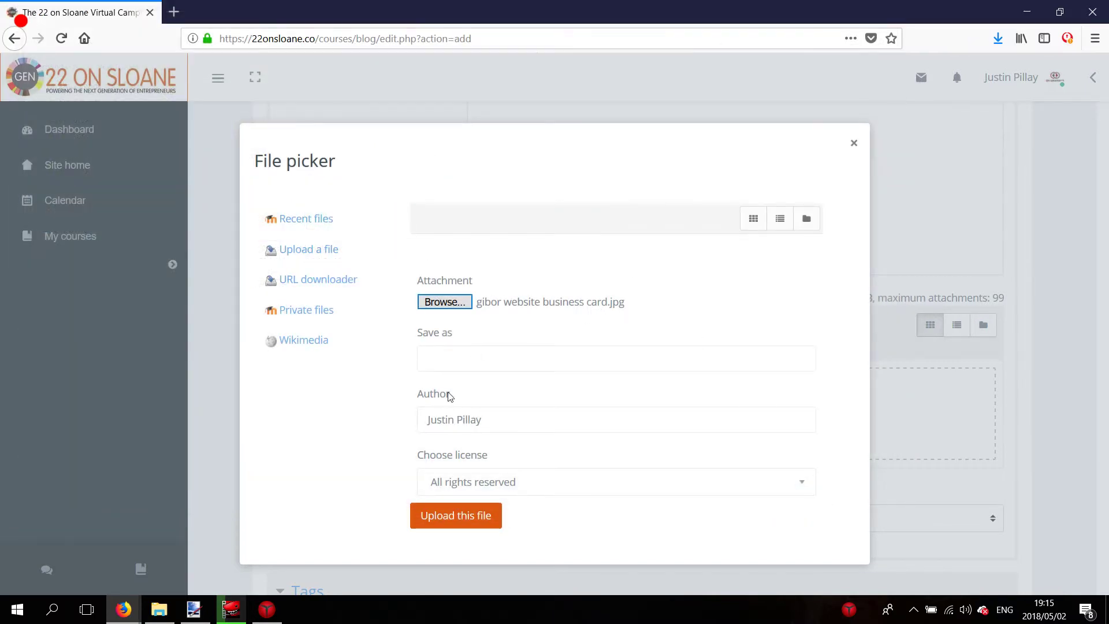
left_click(456, 516)
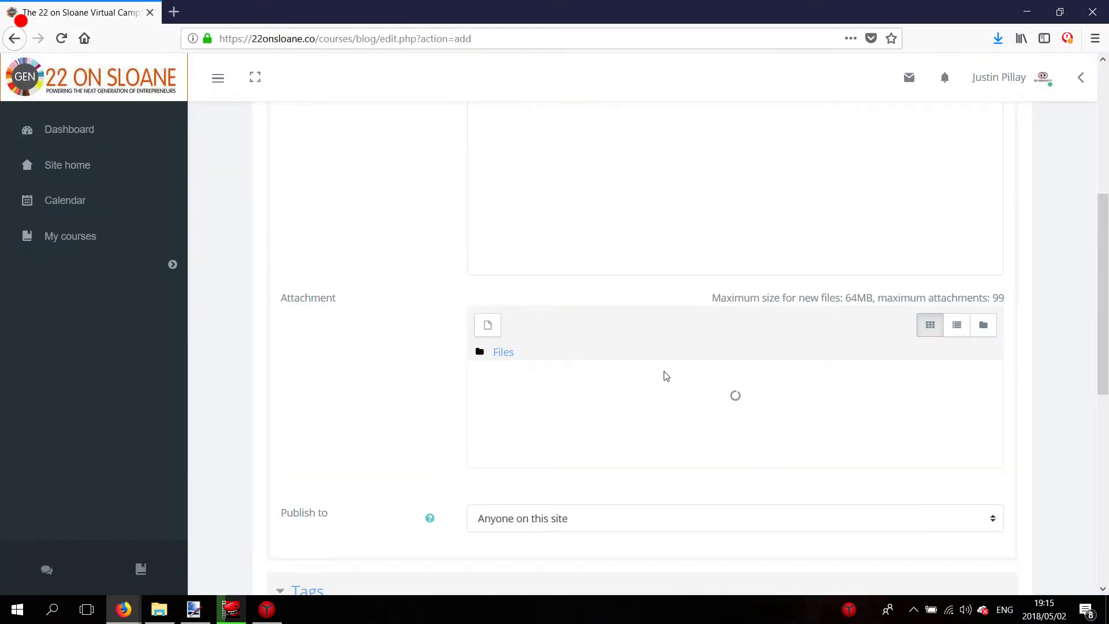
- Keep the entry's visibility set to anyone on this site
scroll(462, 419, "down", 2)
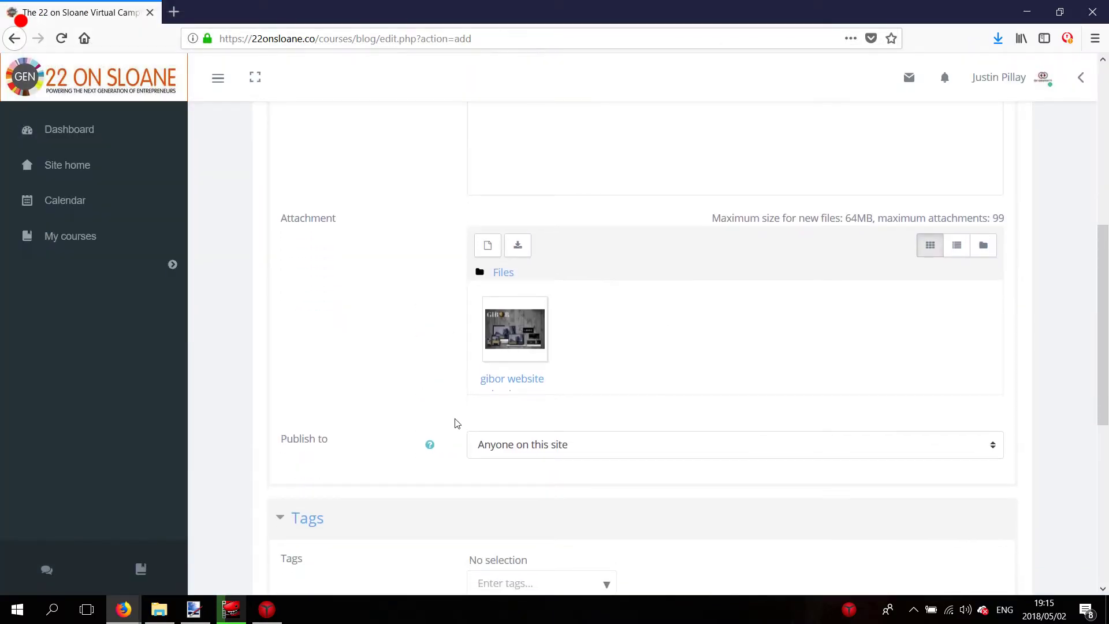
left_click(575, 451)
left_click(522, 440)
scroll(606, 433, "down", 5)
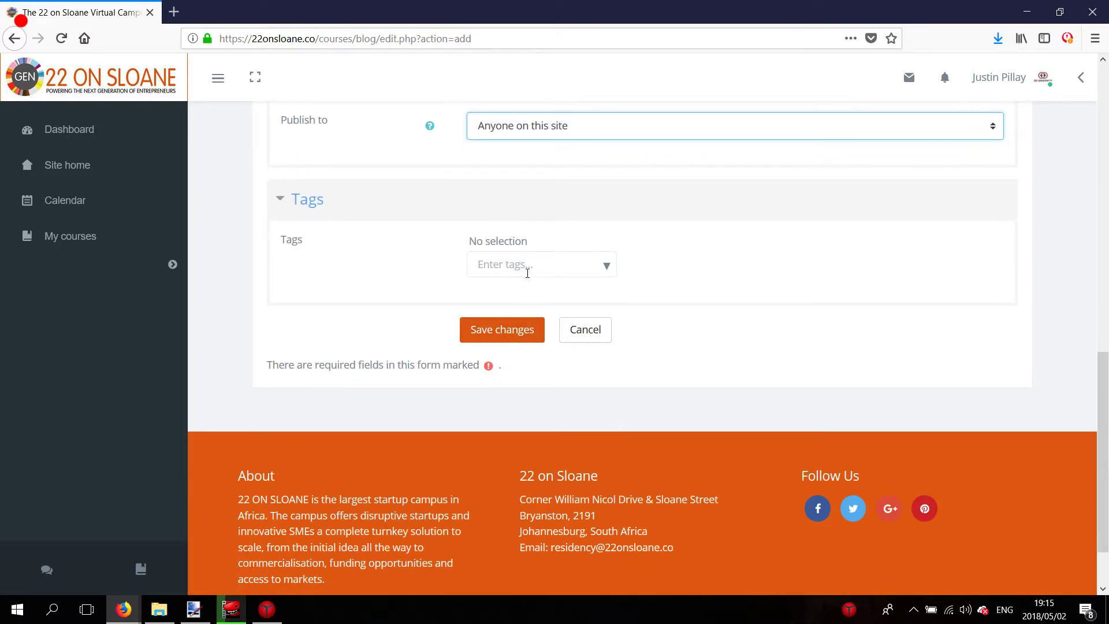
- Tag the entry 'web design' and 'corporate identity'
left_click(528, 267)
type("bu")
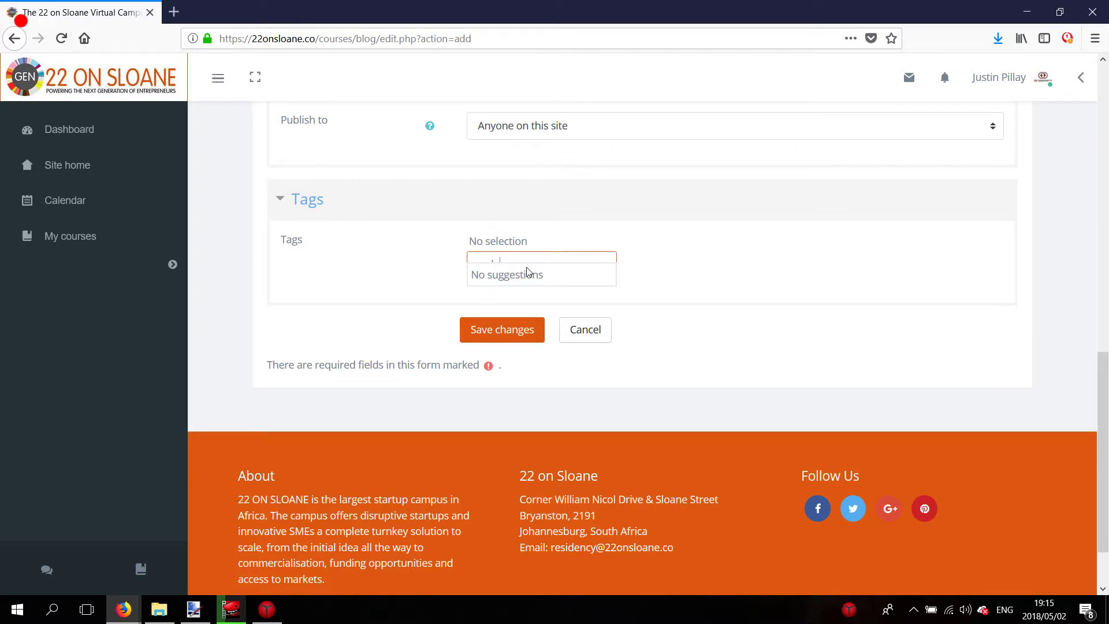
type("ing")
key("Return")
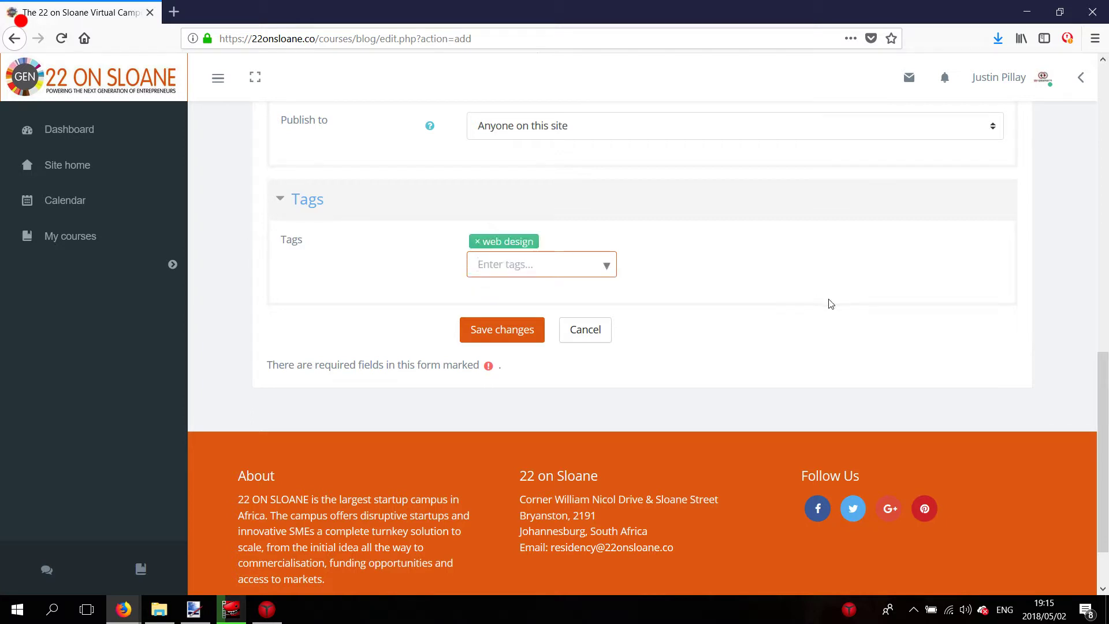
type("design")
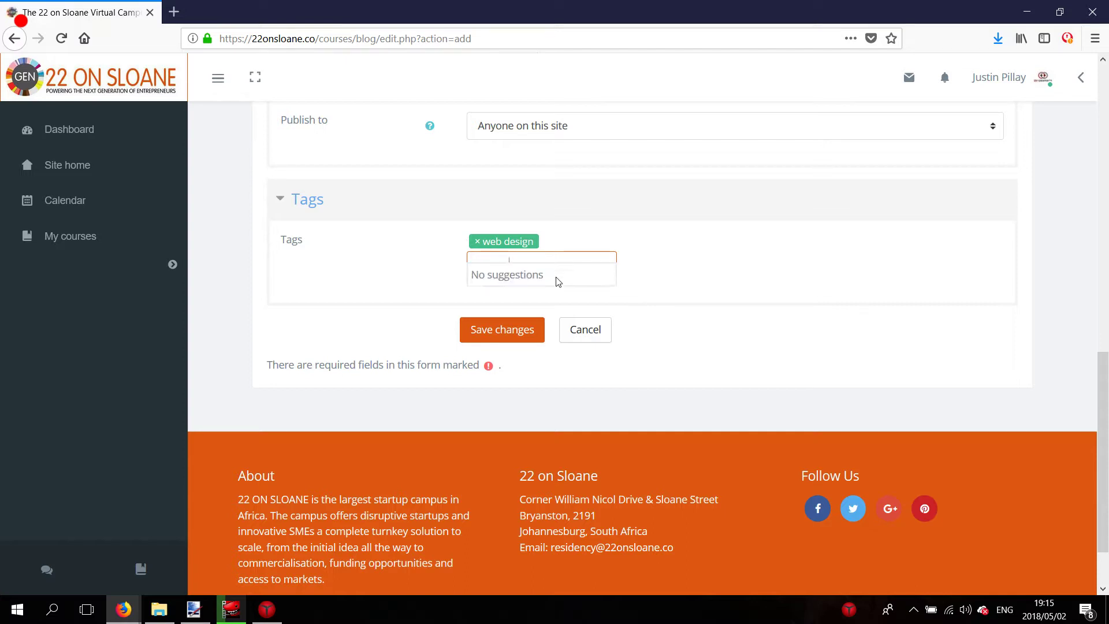
type("entity")
key("Return")
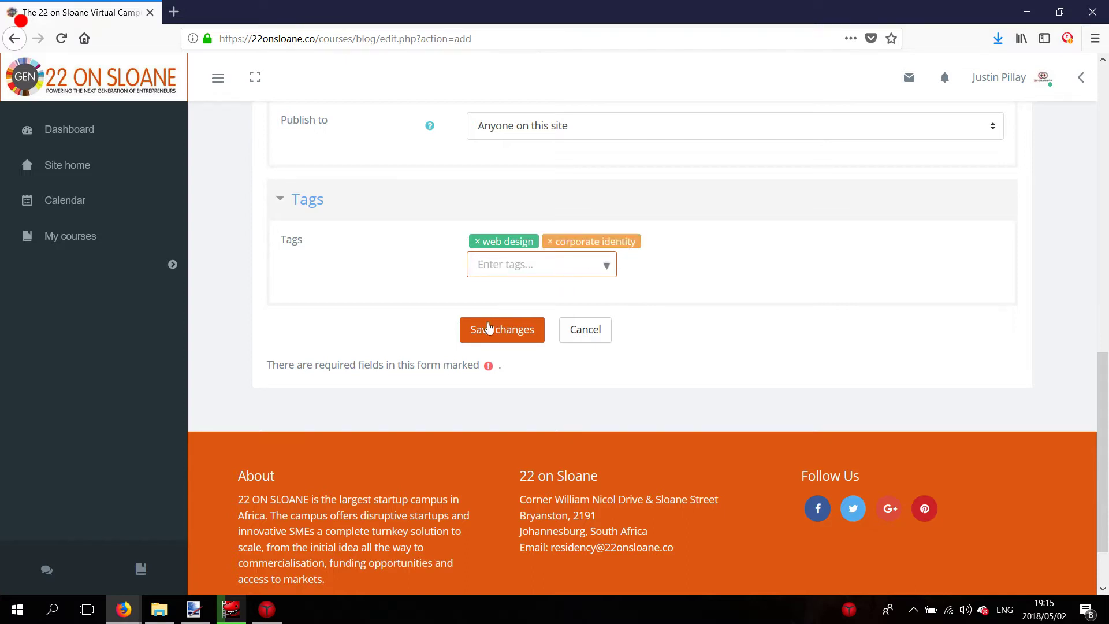
- Save the OV Graphics entry, then return to the Site blog to see it listed first
left_click(490, 330)
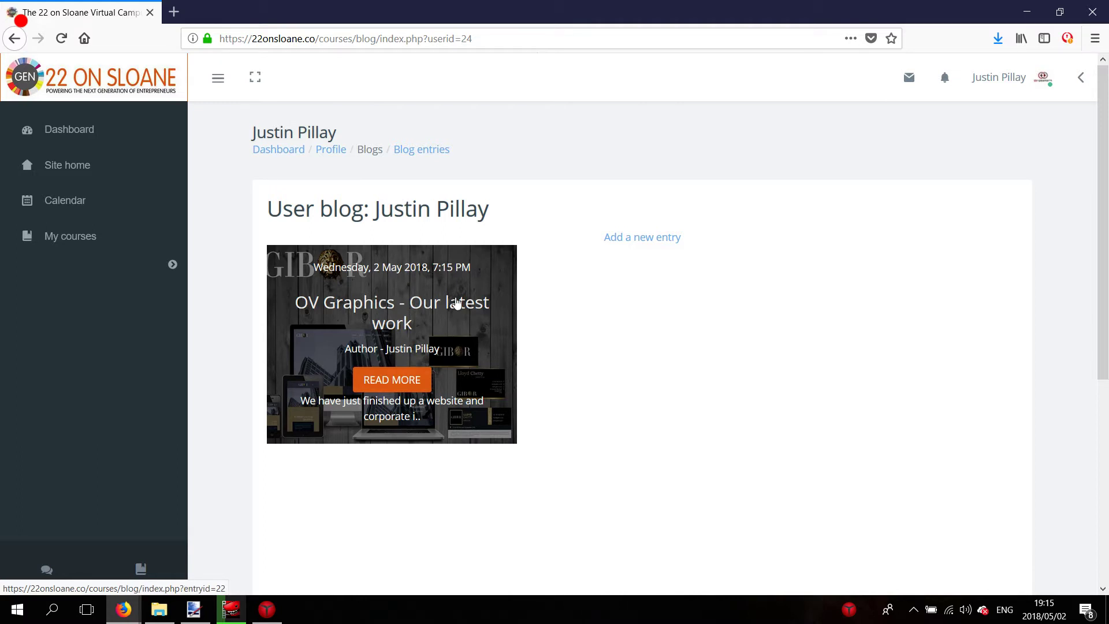
left_click(46, 573)
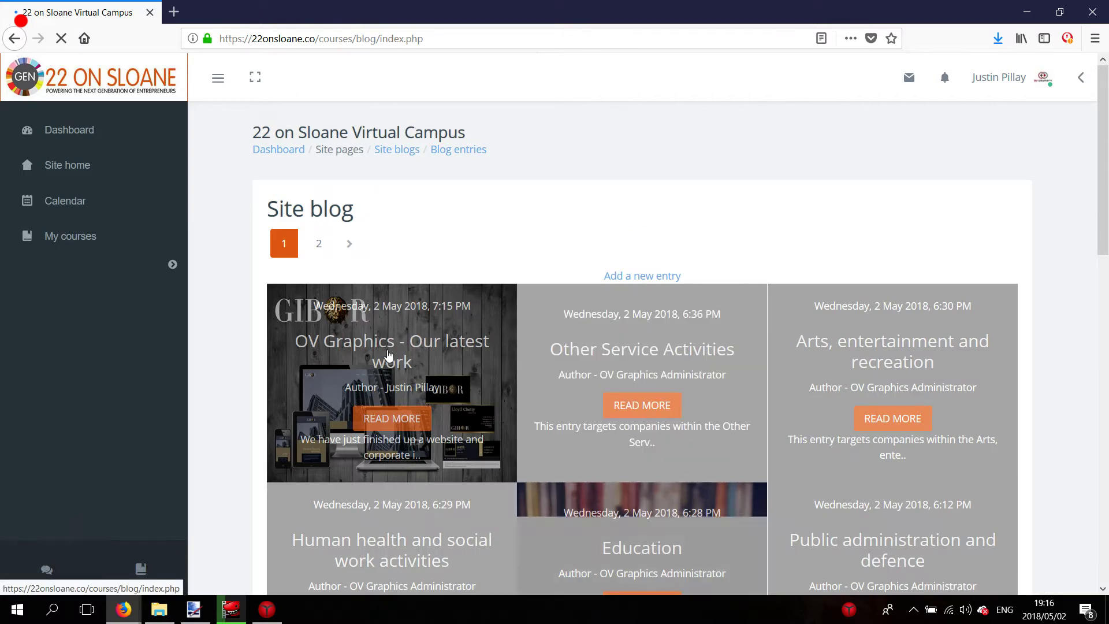
scroll(404, 347, "down", 3)
scroll(439, 361, "up", 3)
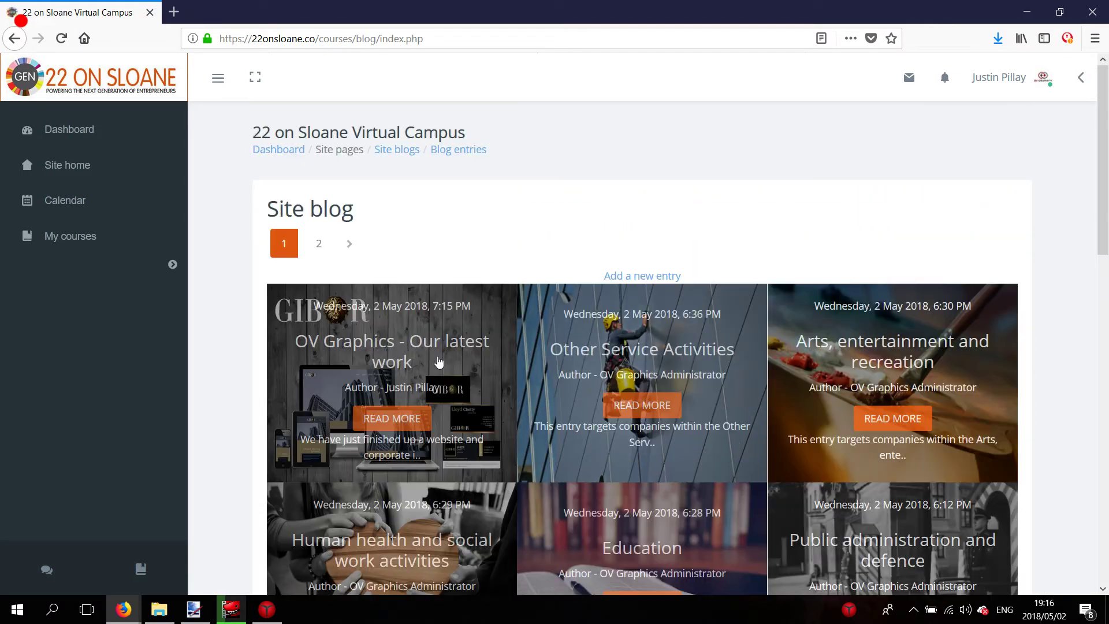
- Open the full OV Graphics - Our latest work entry and check its image and description
left_click(403, 426)
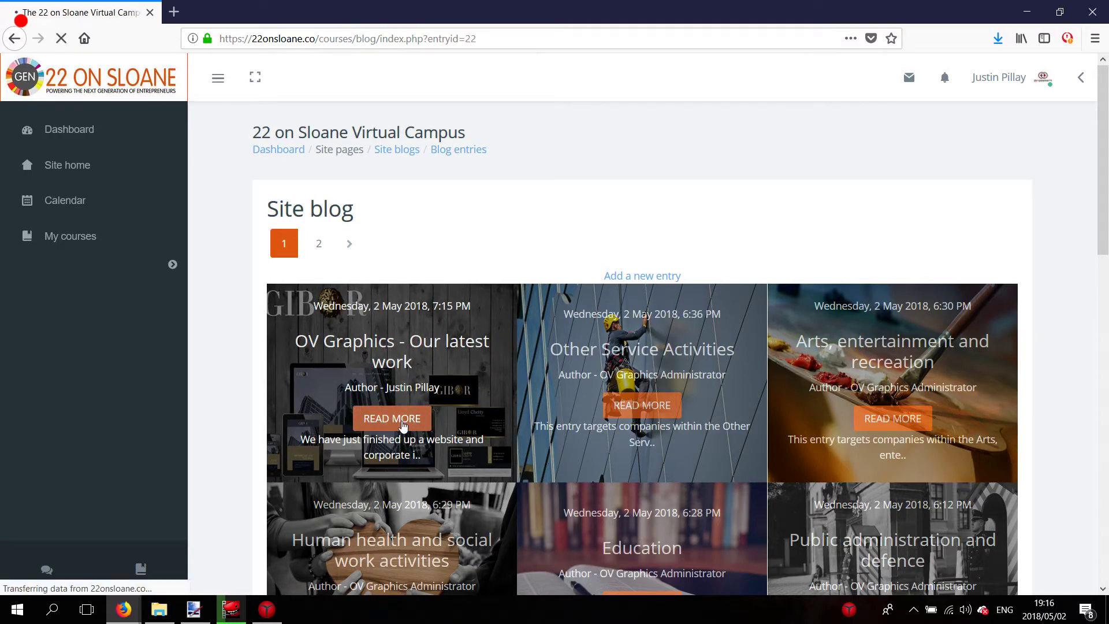
scroll(1009, 270, "down", 3)
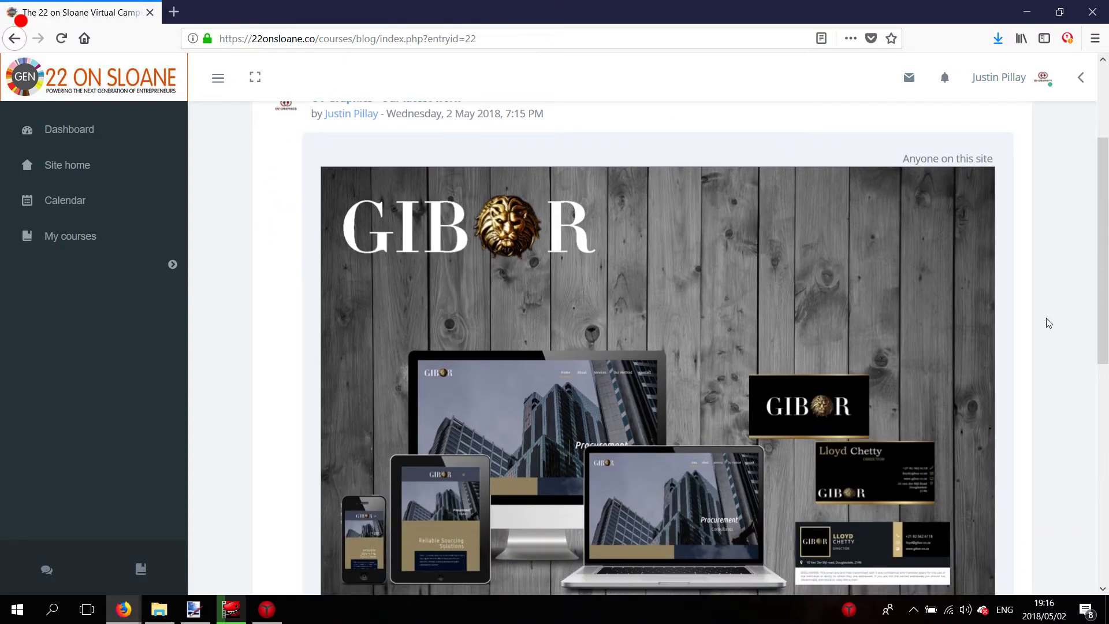
scroll(632, 384, "down", 3)
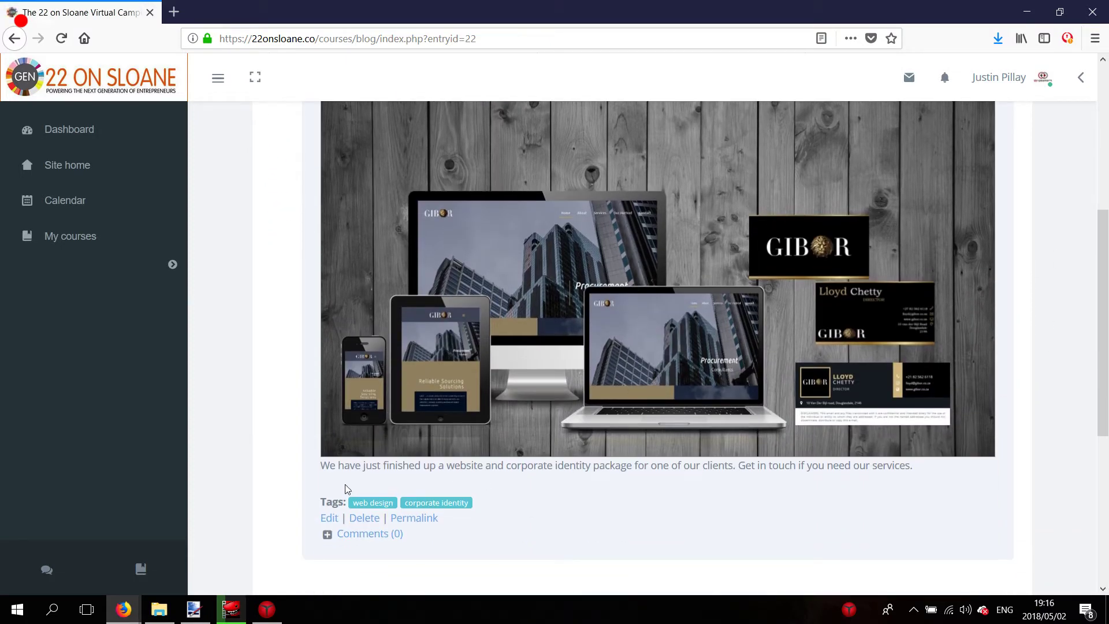
left_click_drag(321, 465, 917, 468)
left_click(920, 470)
scroll(619, 566, "down", 3)
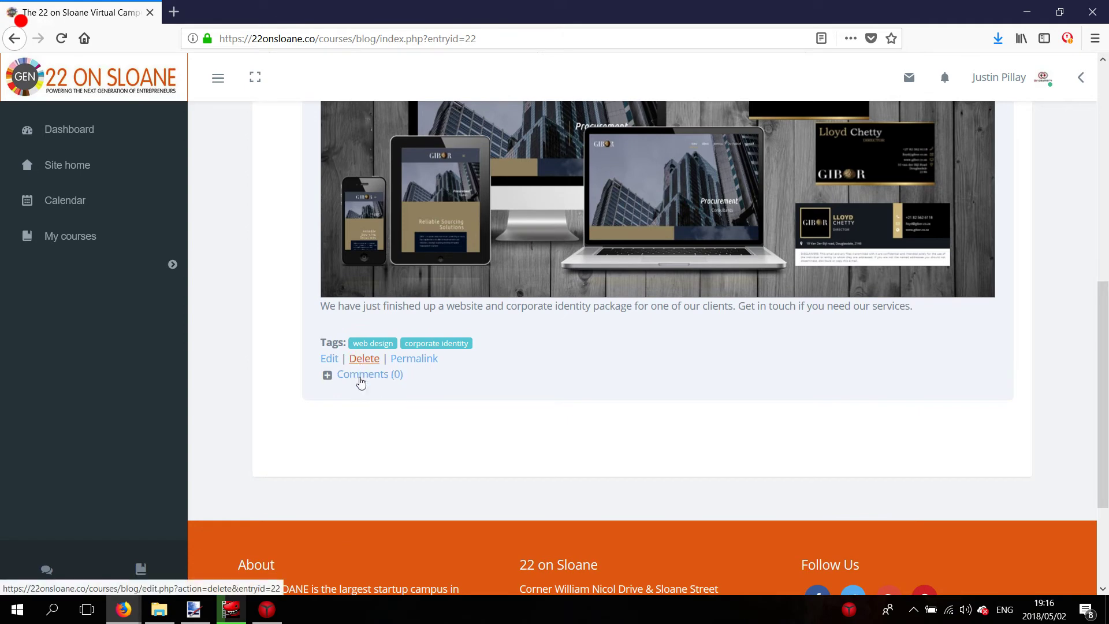
- Expand Comments (0) and check the entry's author and date line
left_click(362, 373)
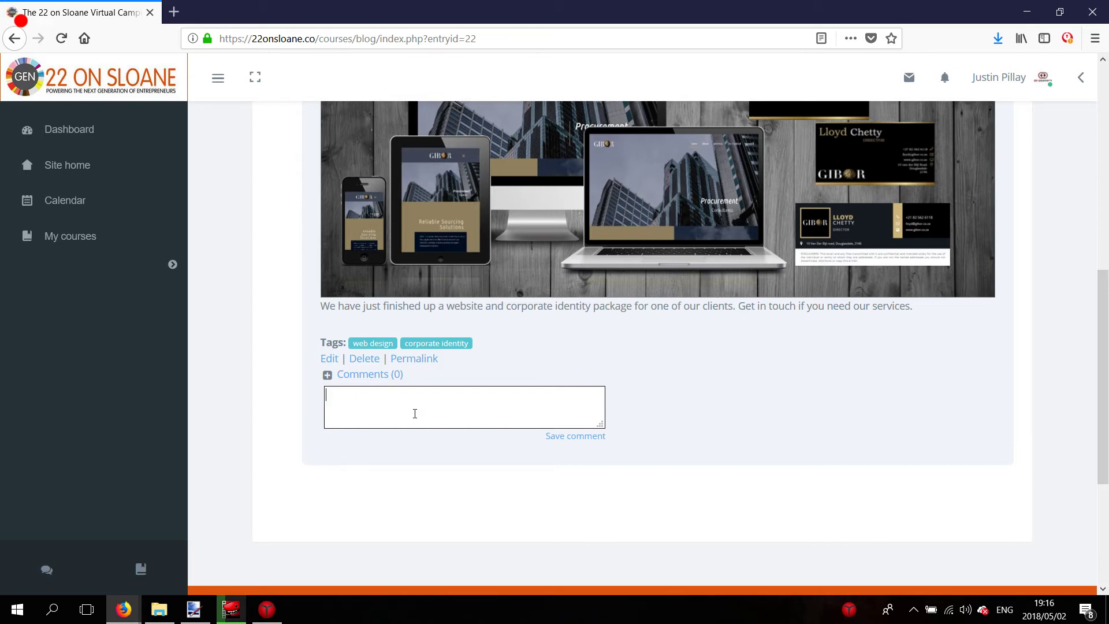
scroll(415, 414, "up", 7)
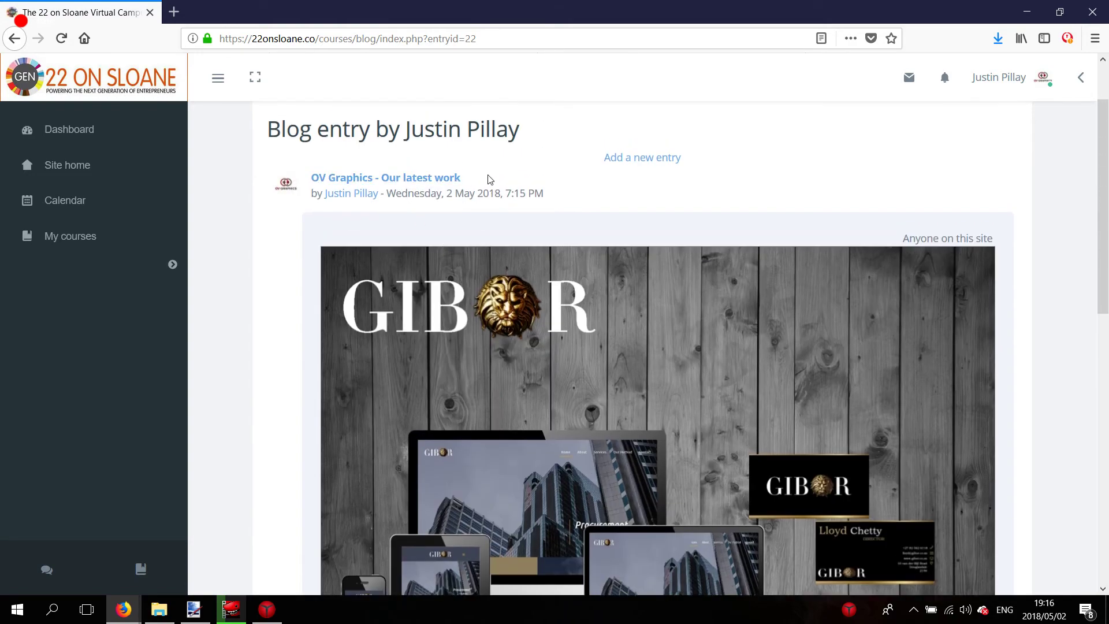
left_click_drag(601, 168, 696, 166)
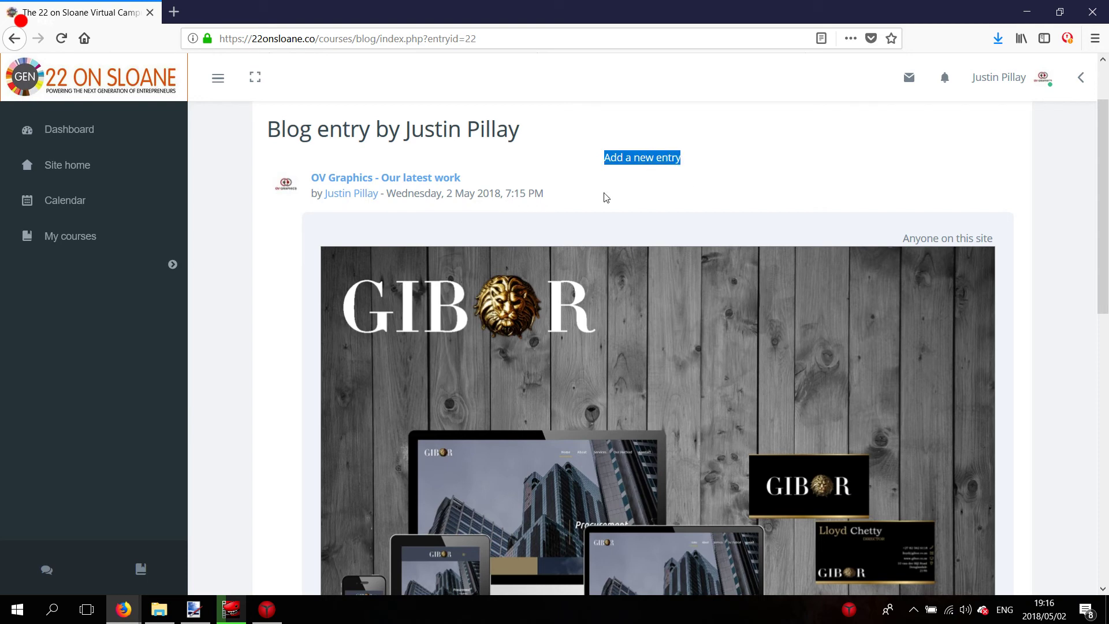
left_click_drag(587, 198, 294, 184)
left_click(268, 280)
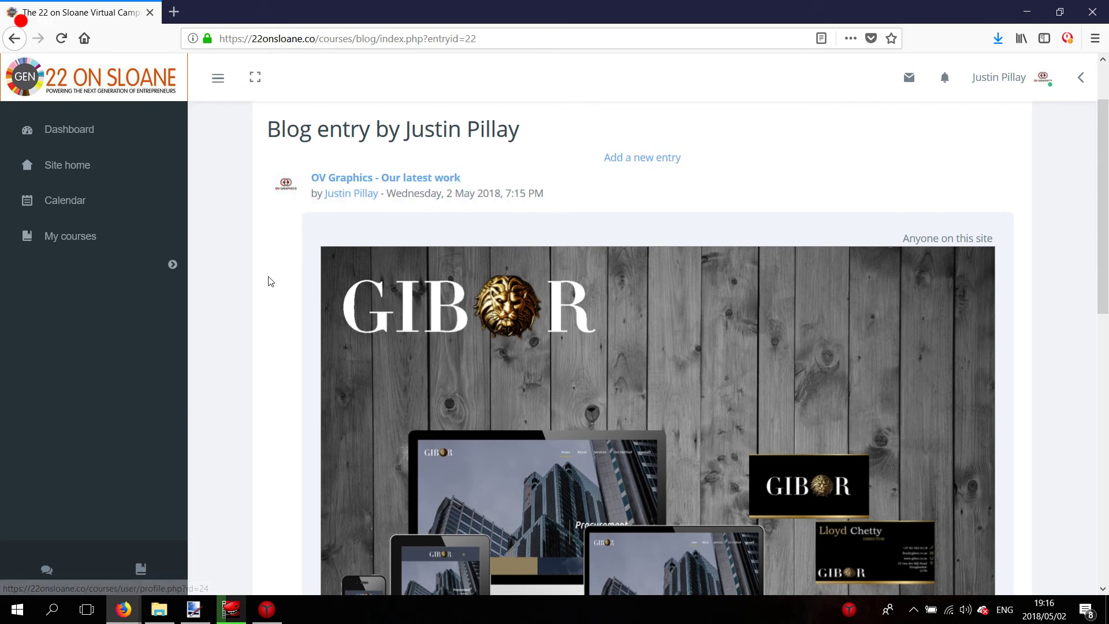